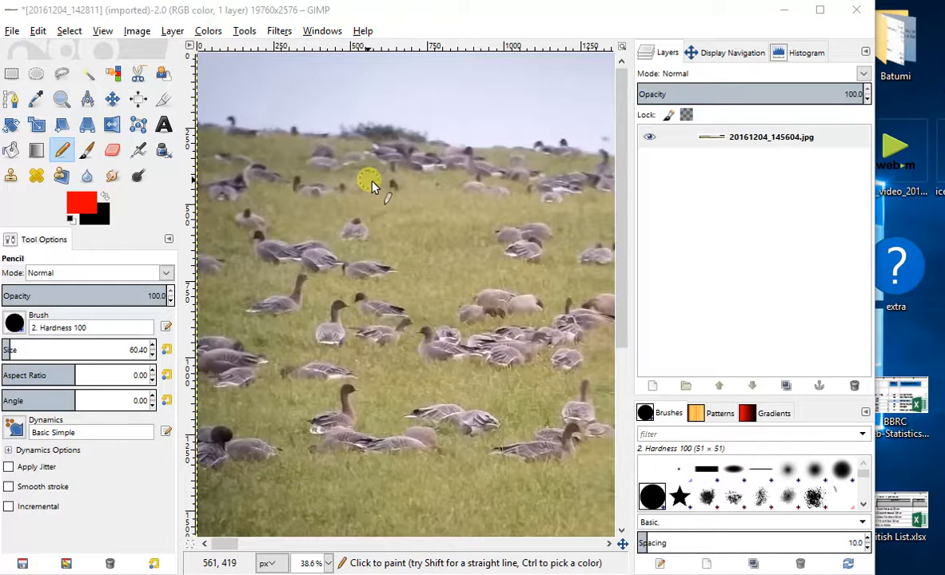
- Add a transparent layer named Pink Footed Geese at 19760 × 2576 px and check its pixel count in the histogram
left_click(164, 32)
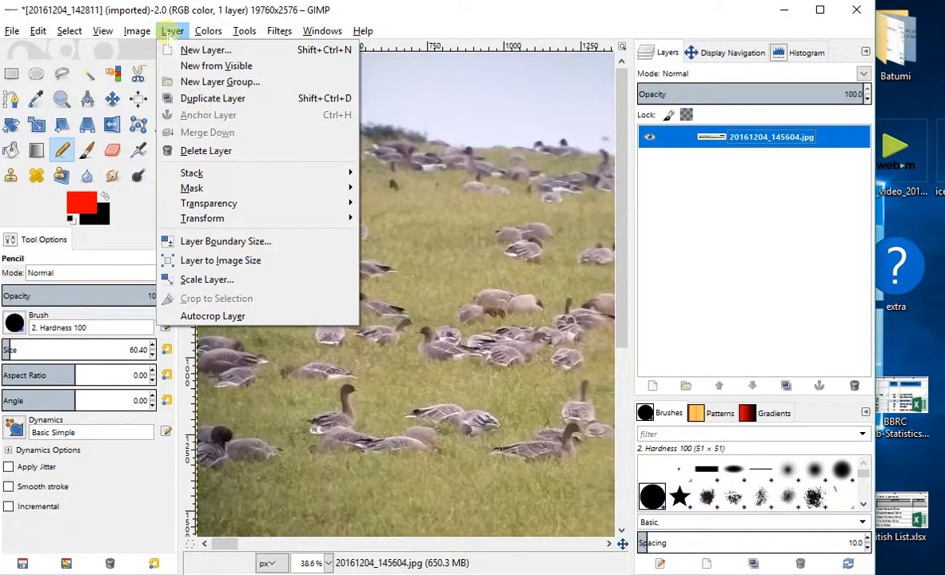
left_click(186, 51)
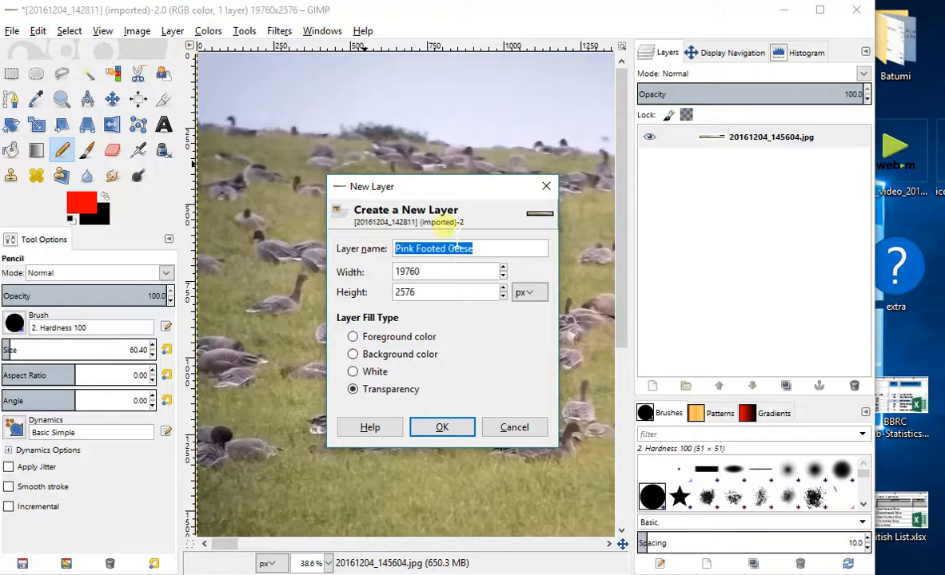
left_click_drag(494, 247, 383, 254)
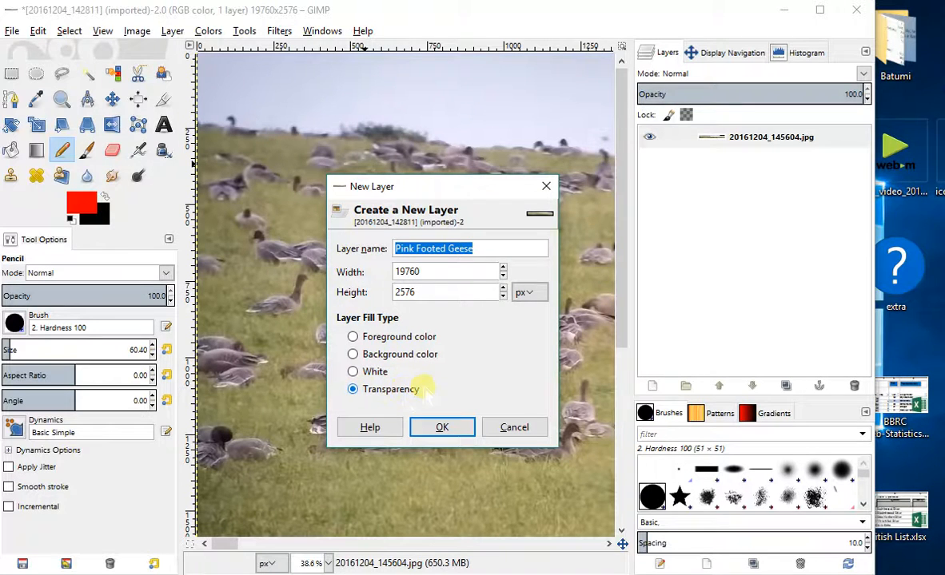
left_click(439, 428)
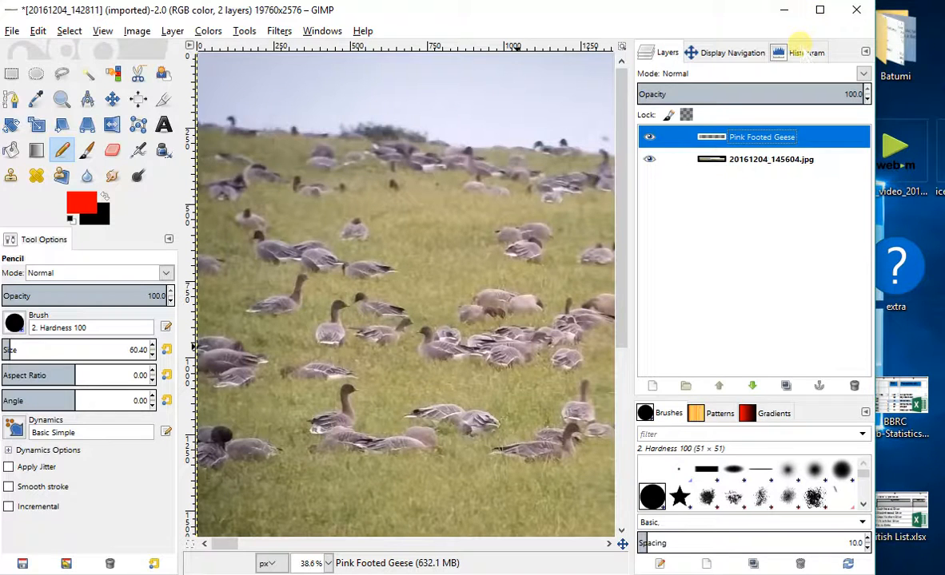
left_click(802, 48)
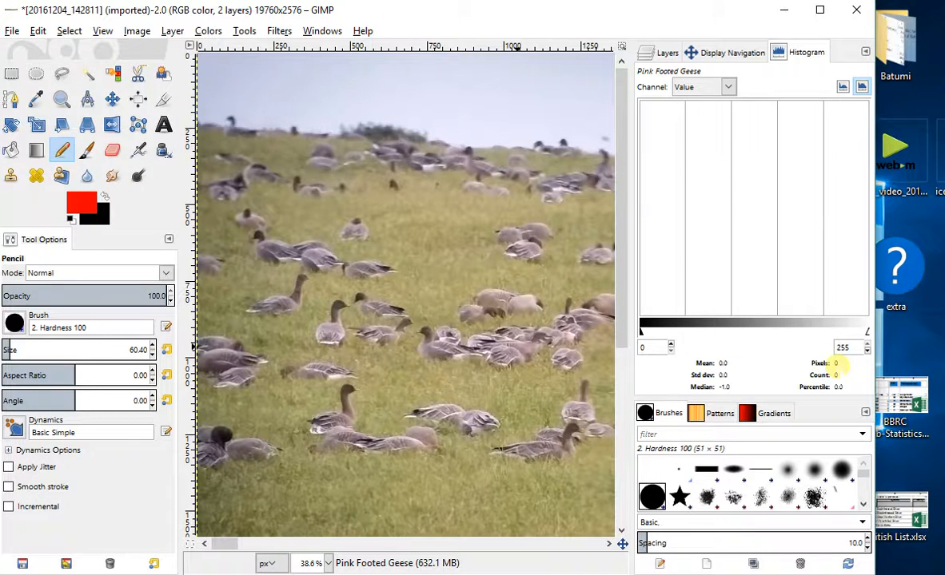
left_click(664, 50)
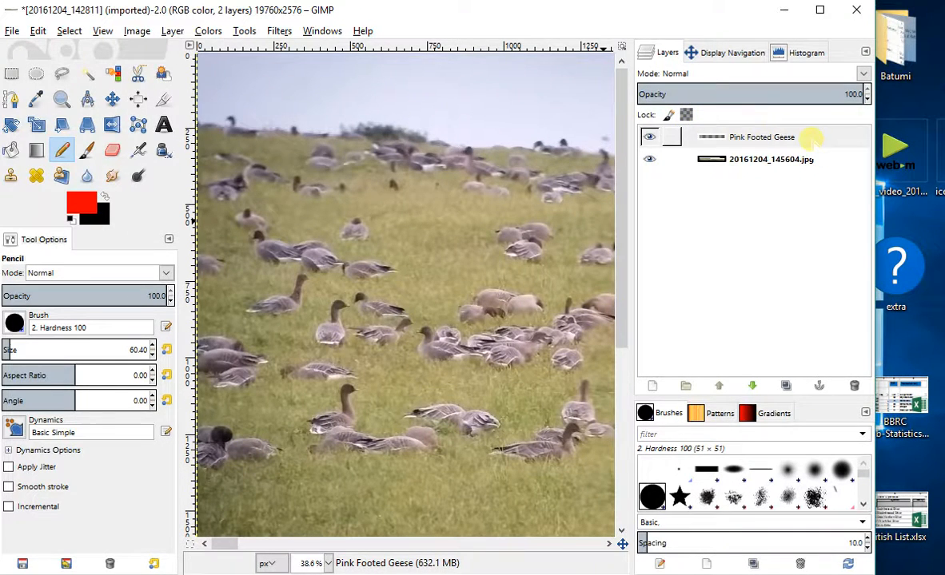
- Mark one goose at the lower left of the photo with a red pencil dot on the Pink Footed Geese layer and check the histogram
left_click(812, 139)
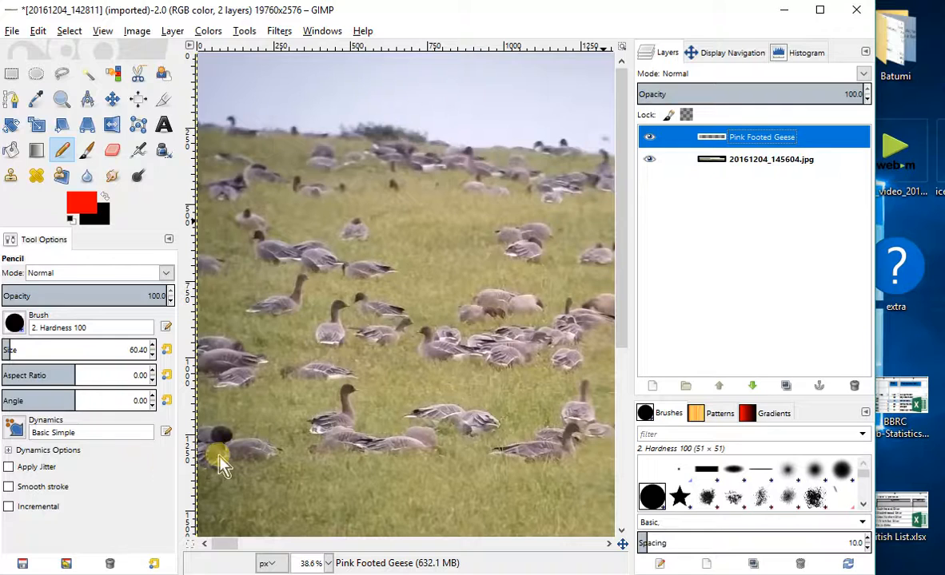
left_click(248, 455)
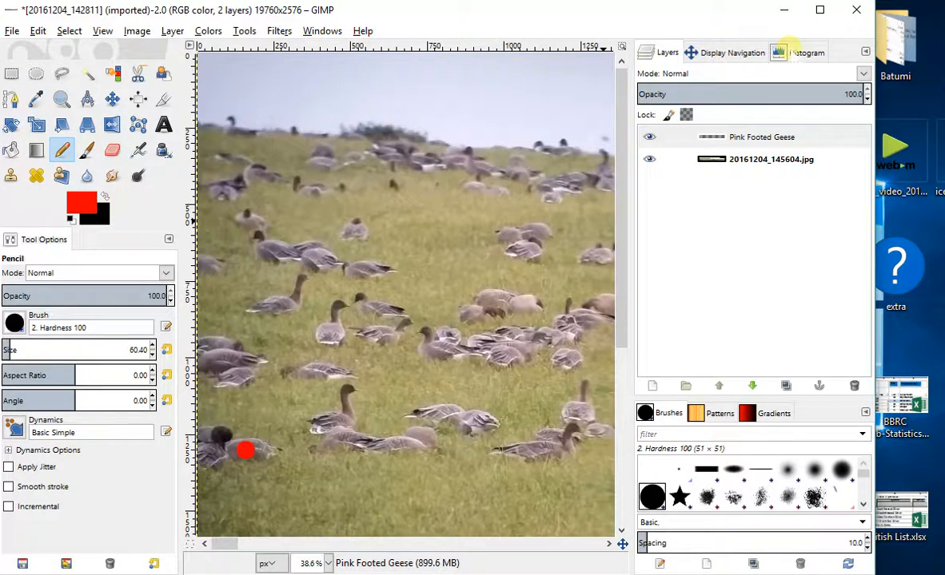
left_click(803, 53)
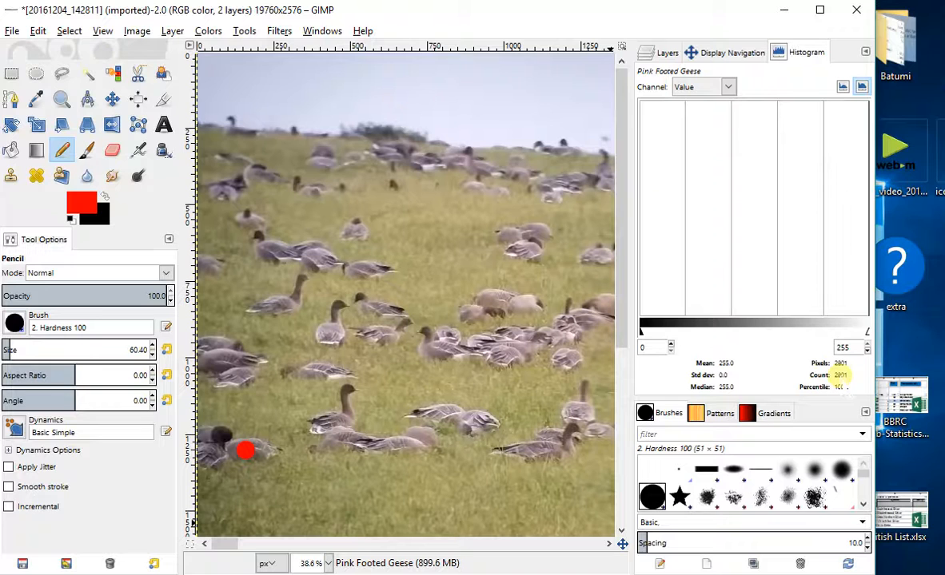
left_click(646, 52)
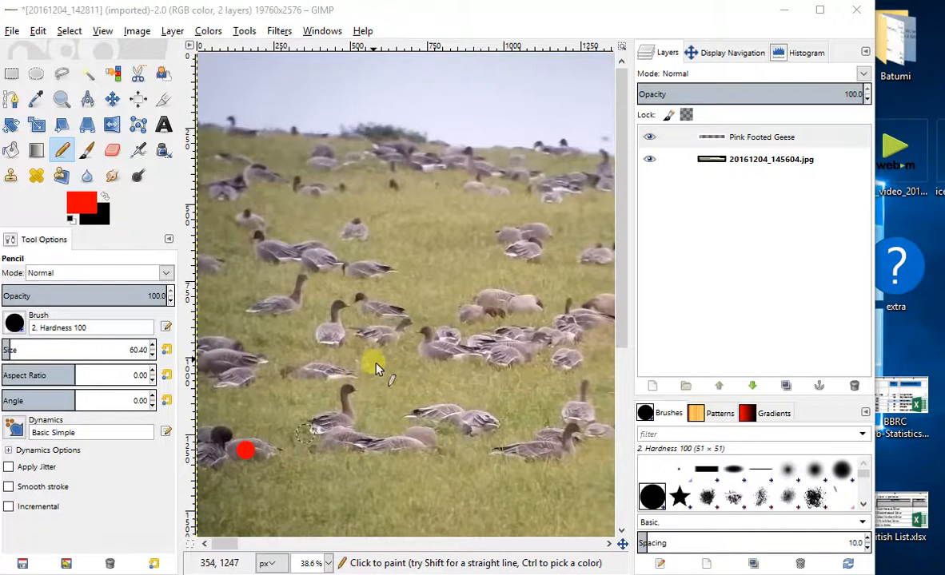
- Place seven more single red pencil dots over the flock on the Pink Footed Geese layer, then hide and reshow that layer
left_click(218, 437)
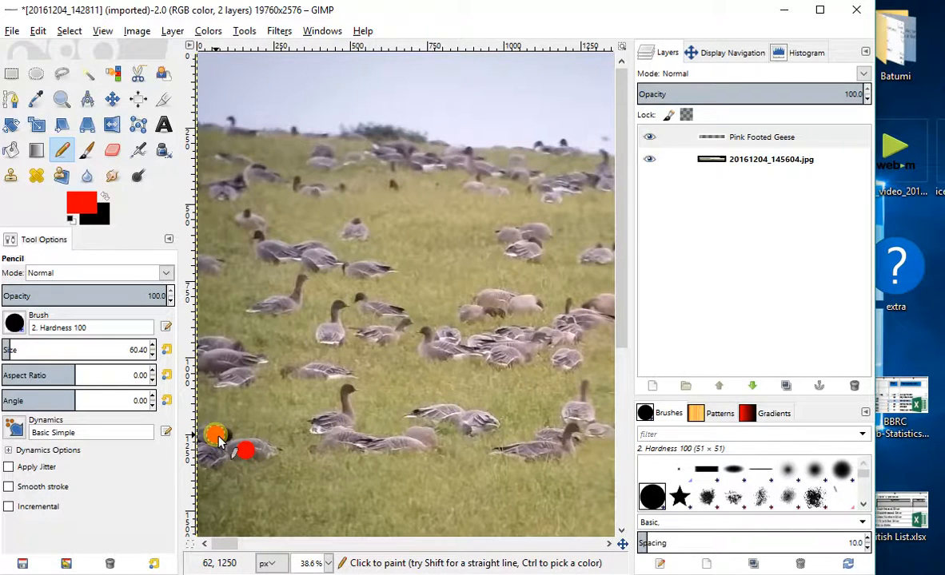
left_click(328, 414)
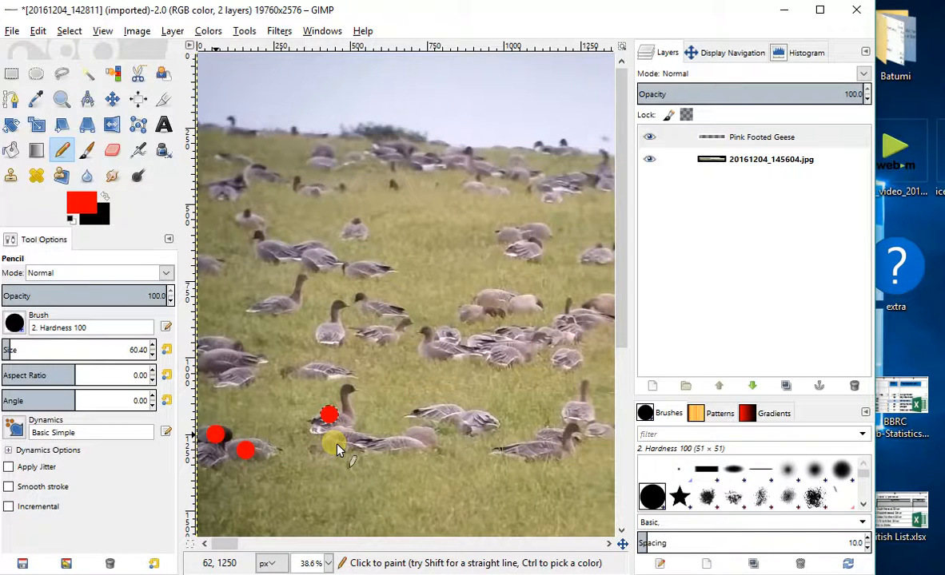
left_click(338, 442)
left_click(430, 411)
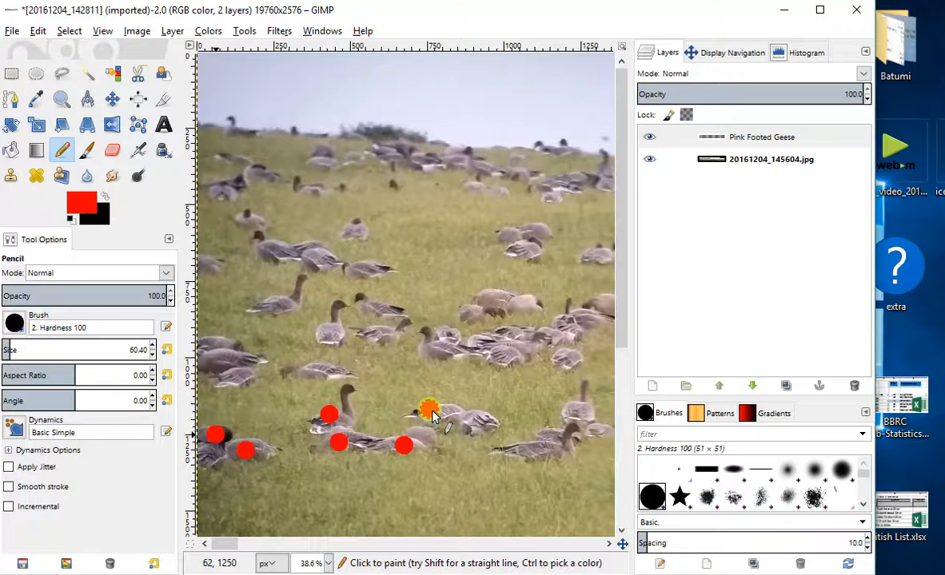
left_click(392, 192)
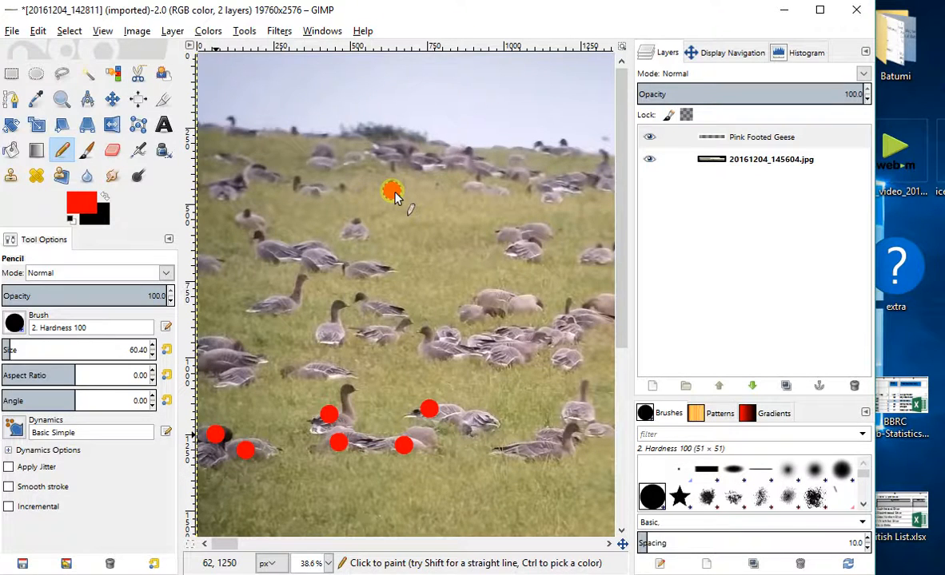
left_click(433, 188)
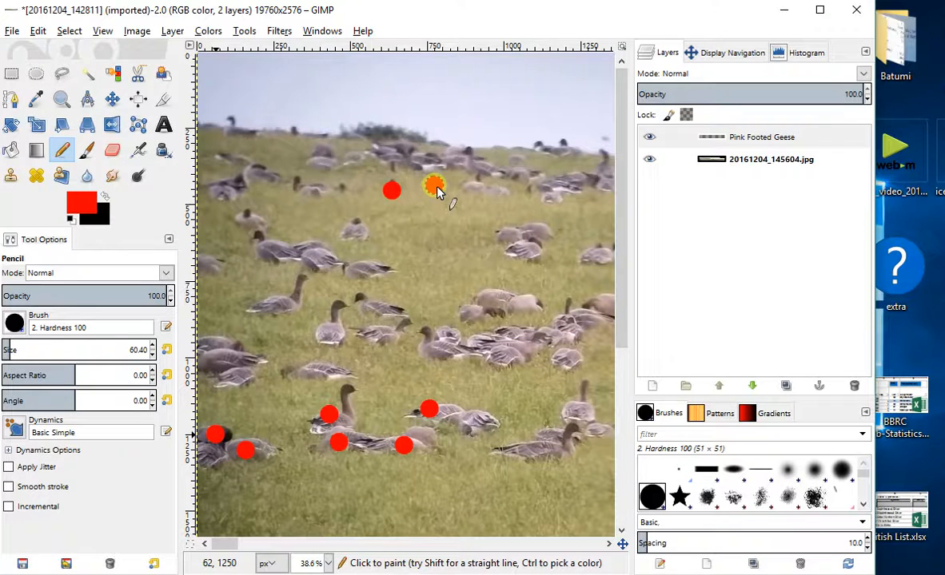
left_click(650, 139)
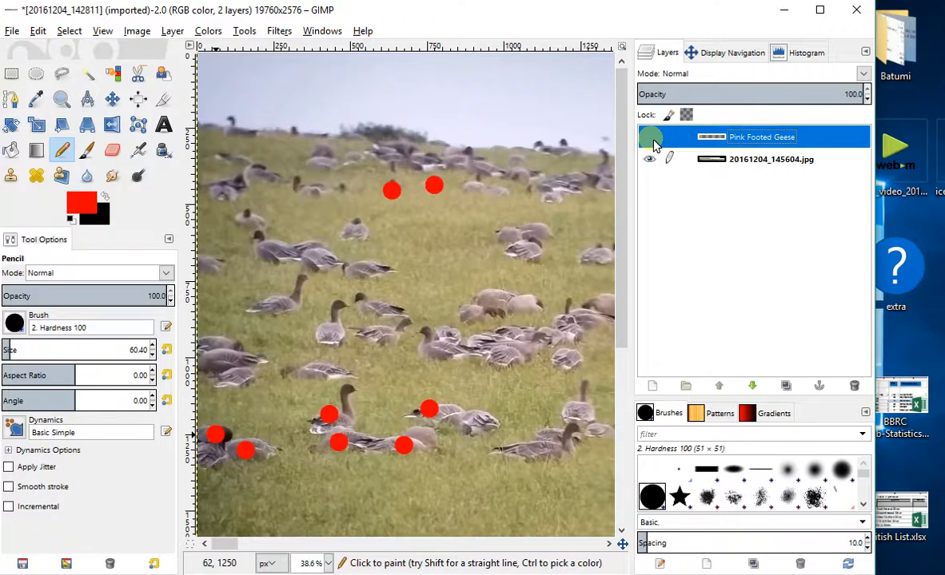
left_click(650, 139)
- Add another full-size transparent layer named Barnacle Geese
left_click(172, 32)
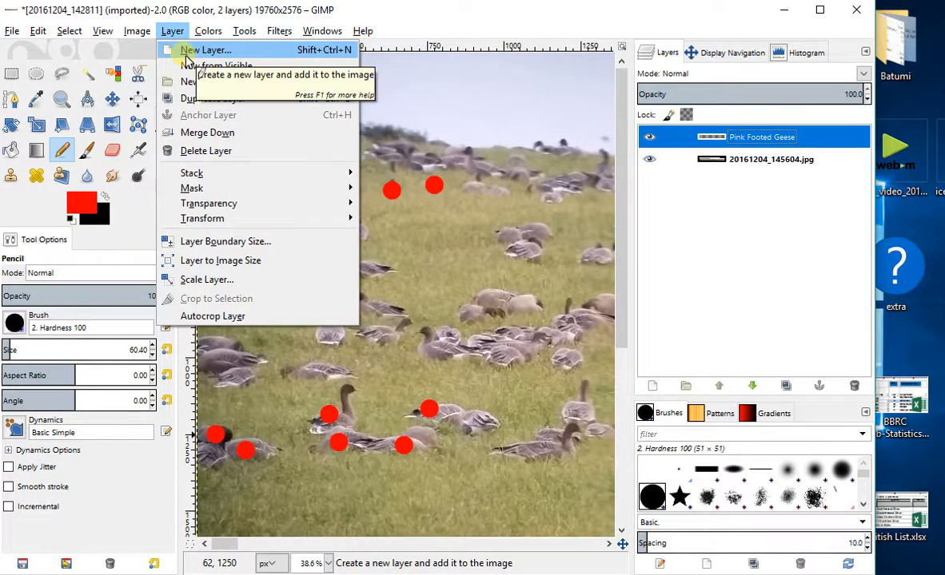
left_click(200, 50)
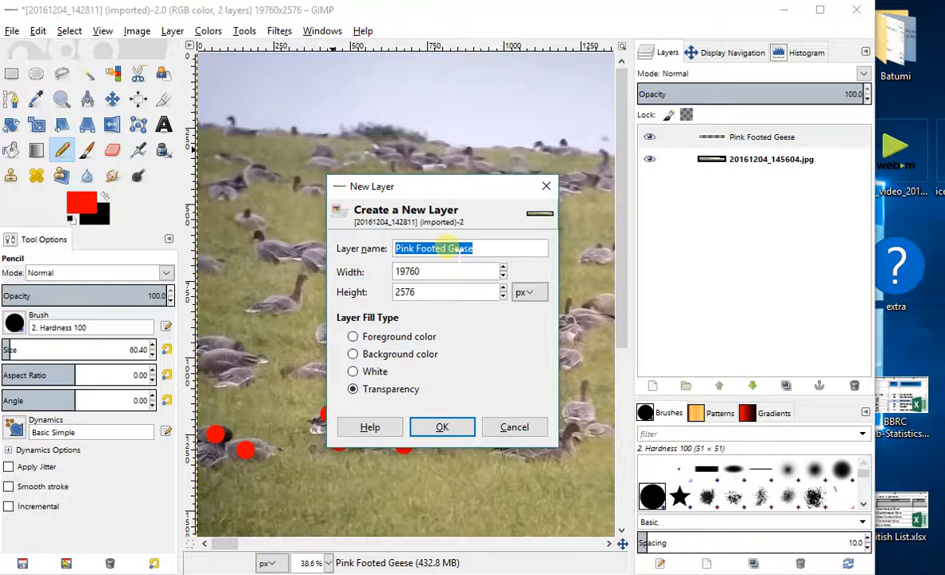
left_click(447, 248)
left_click_drag(448, 248, 48, 166)
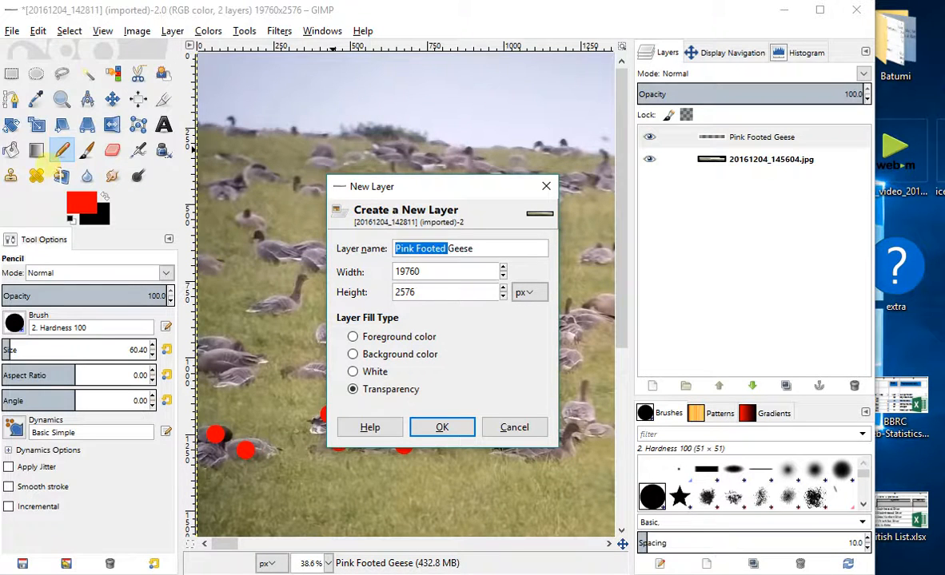
type("Barnacle")
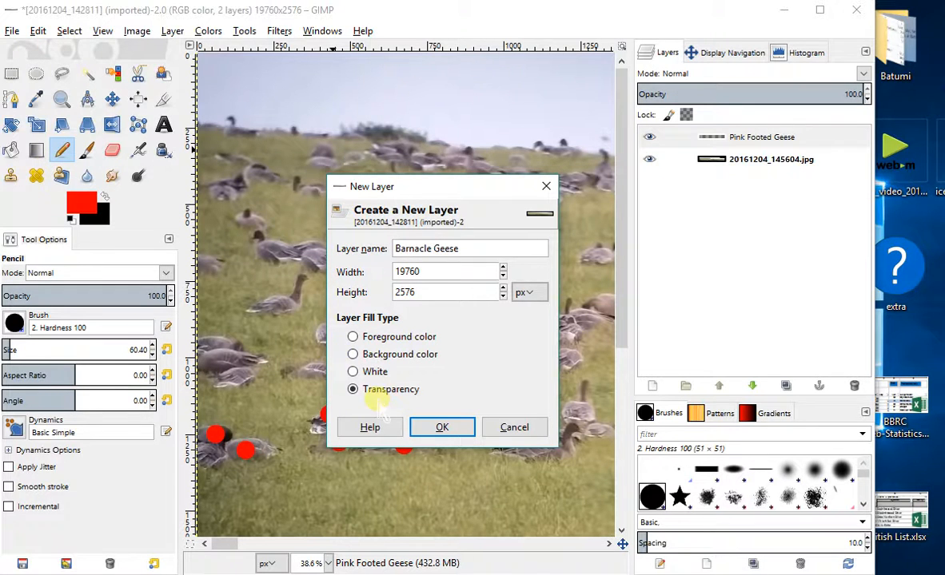
left_click(441, 427)
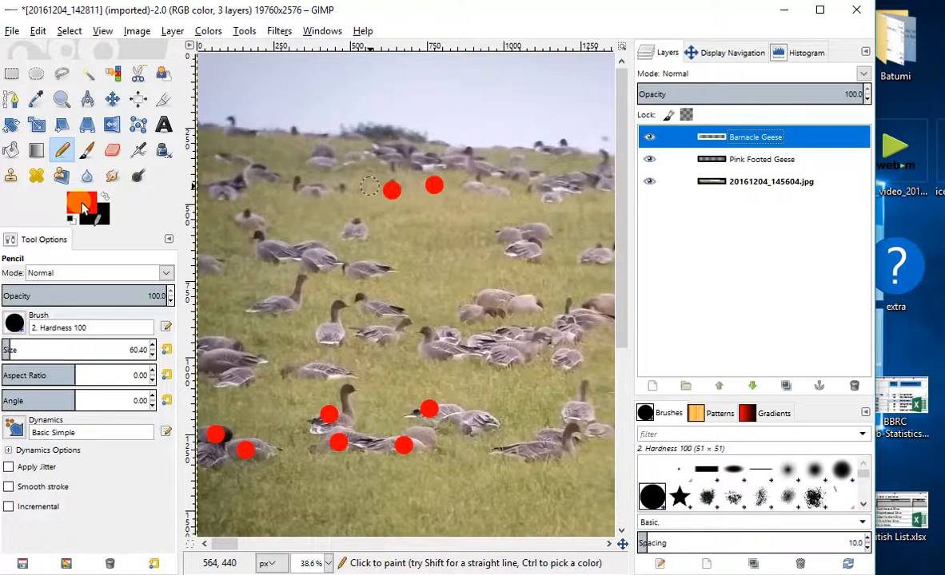
- Set the foreground color to blue, 0c00ff
left_click(83, 206)
left_click(283, 451)
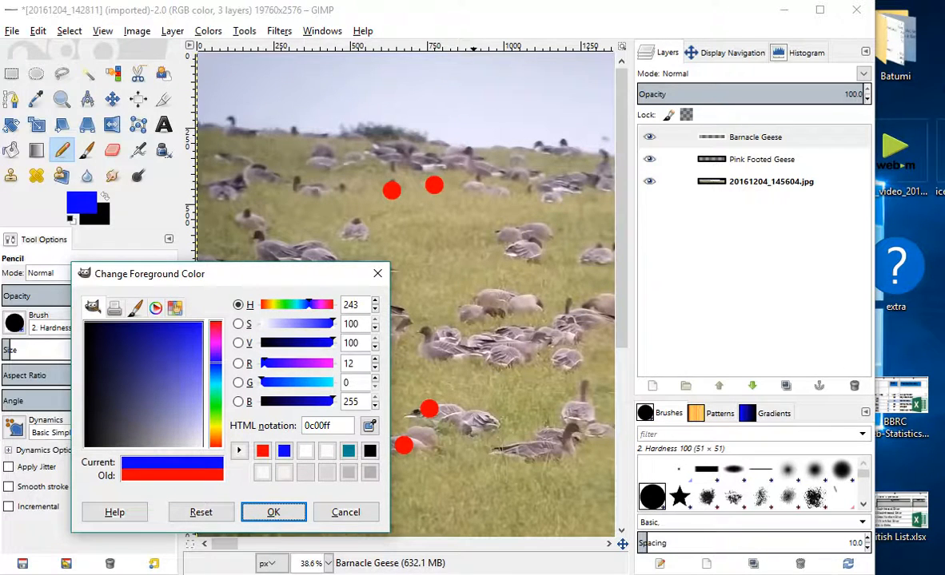
key("Return")
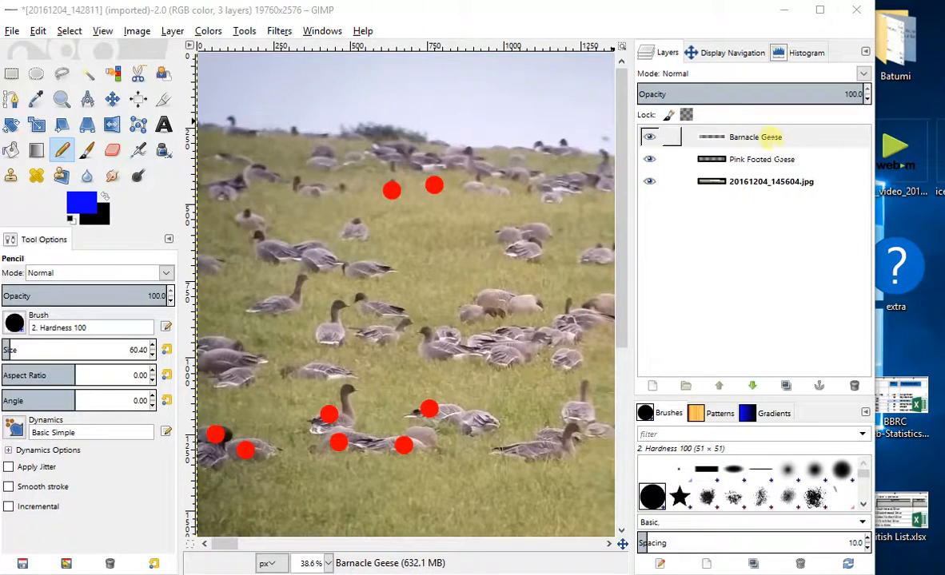
- Place five blue pencil dots in the upper middle of the grass on the Barnacle Geese layer
left_click(769, 137)
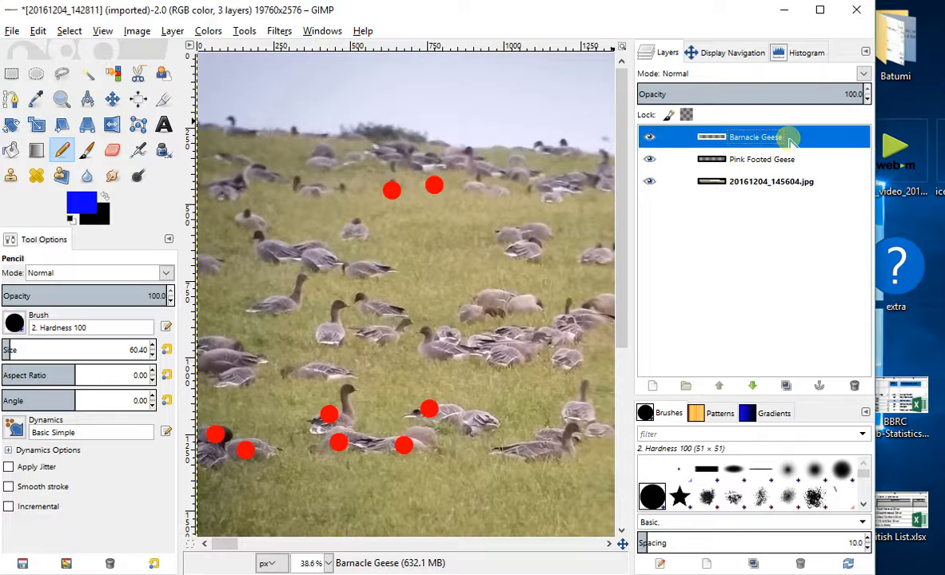
left_click(415, 239)
left_click(424, 282)
left_click(451, 248)
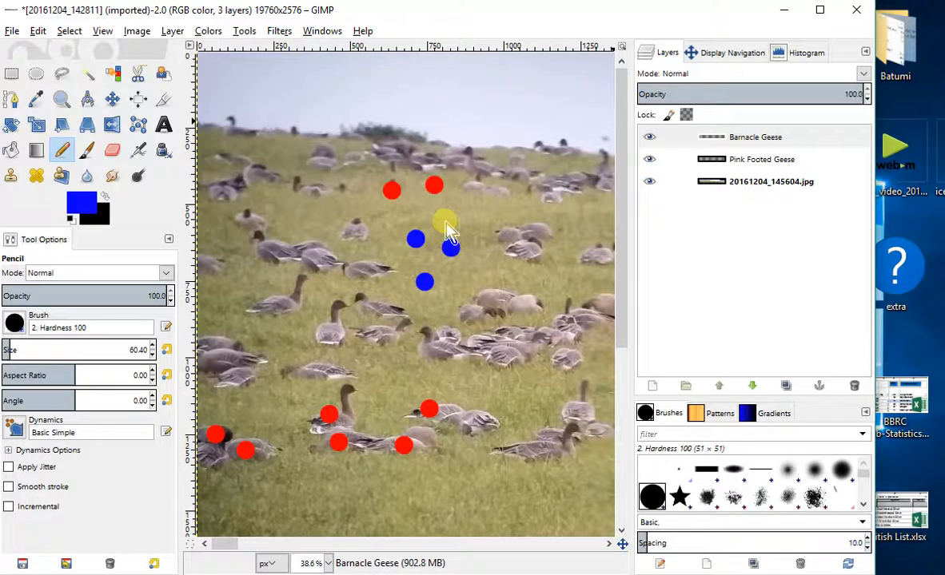
left_click(448, 208)
left_click(484, 218)
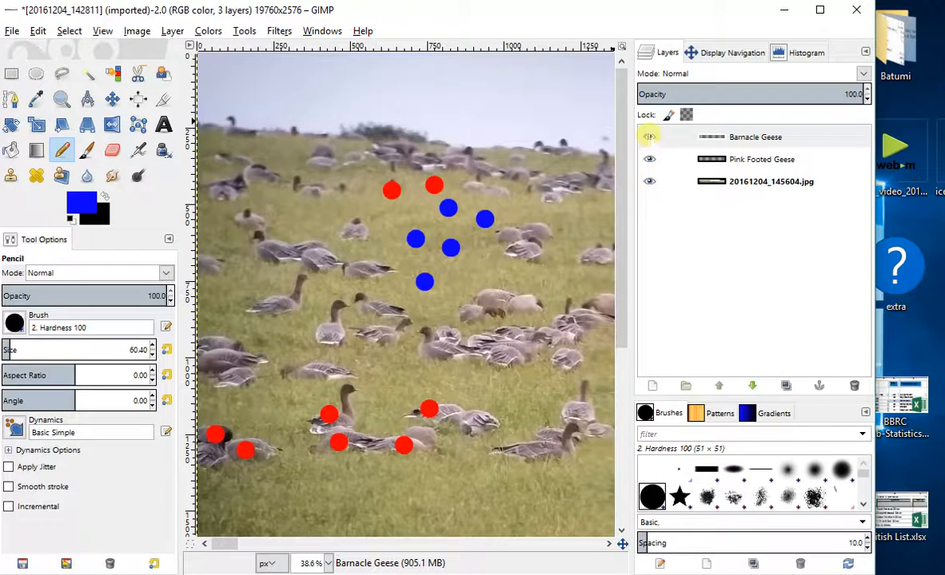
- Toggle the Barnacle Geese layer's visibility repeatedly to compare the image with and without the blue dots, leaving the layer visible
left_click(649, 137)
left_click(650, 138)
left_click(650, 139)
left_click(650, 138)
left_click(651, 139)
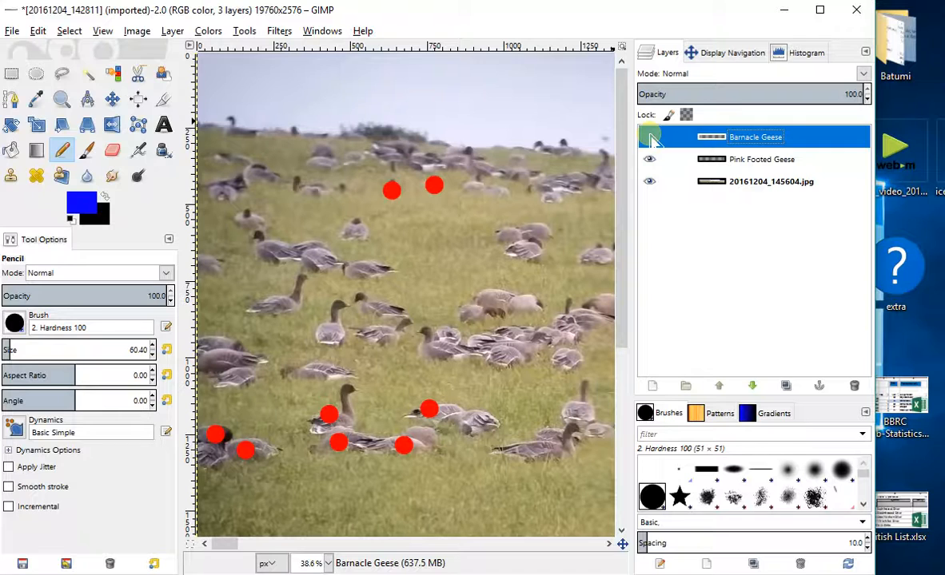
left_click(649, 138)
left_click(650, 138)
left_click(650, 138)
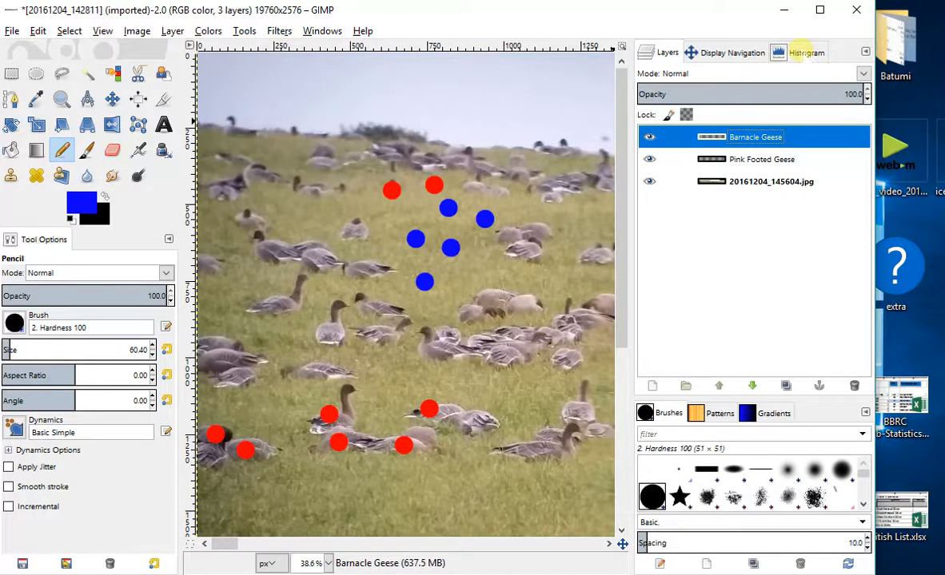
- Check the Barnacle Geese layer's pixel count in the histogram and move the view to the middle of the panorama
left_click(802, 52)
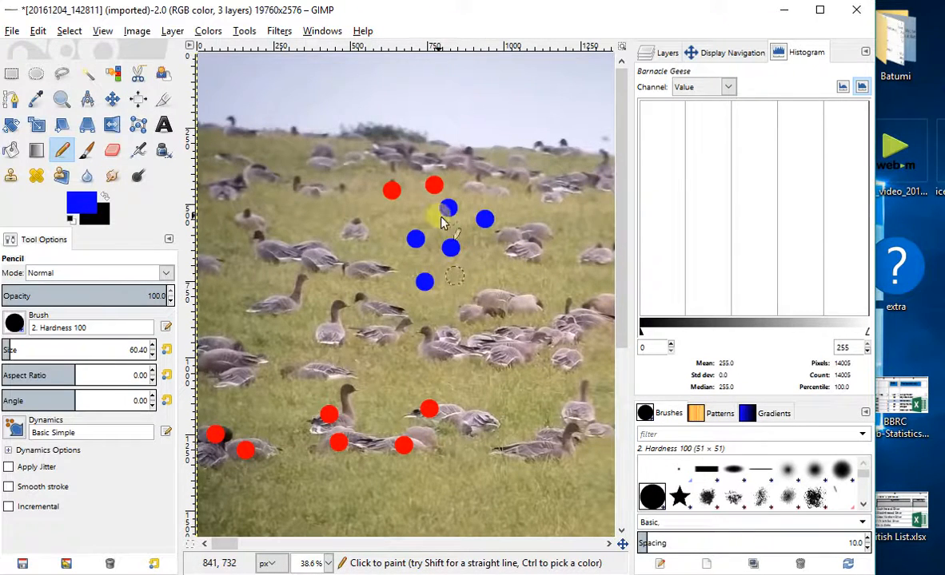
left_click(720, 52)
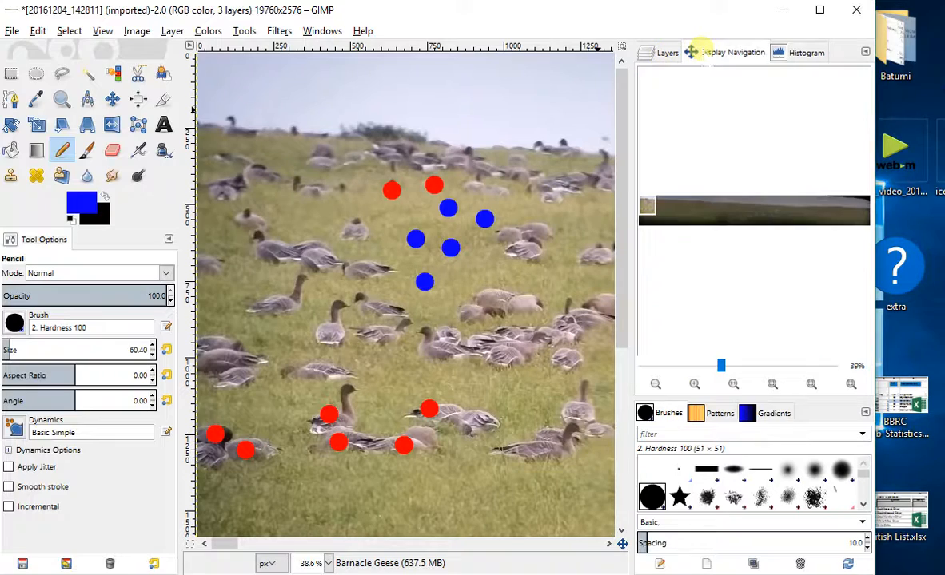
left_click_drag(648, 206, 752, 214)
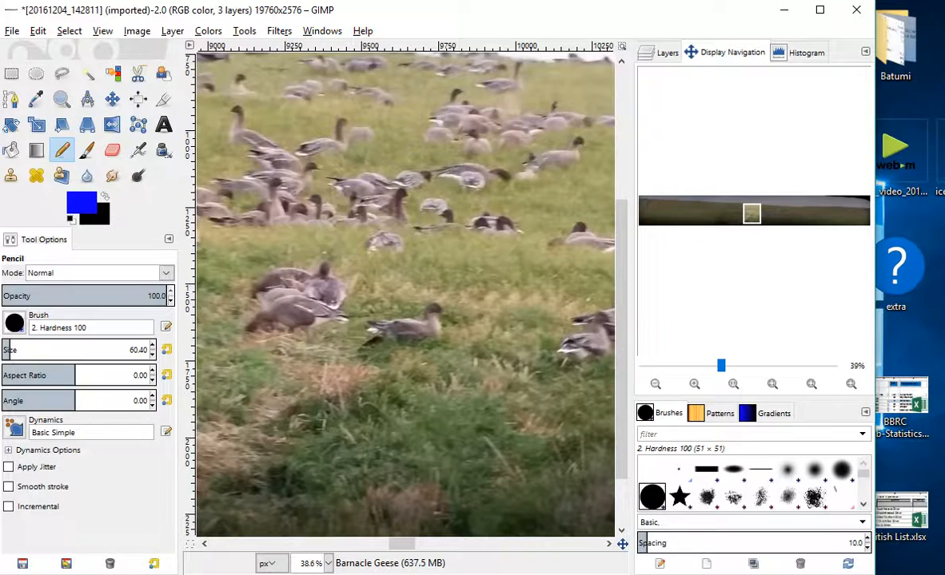